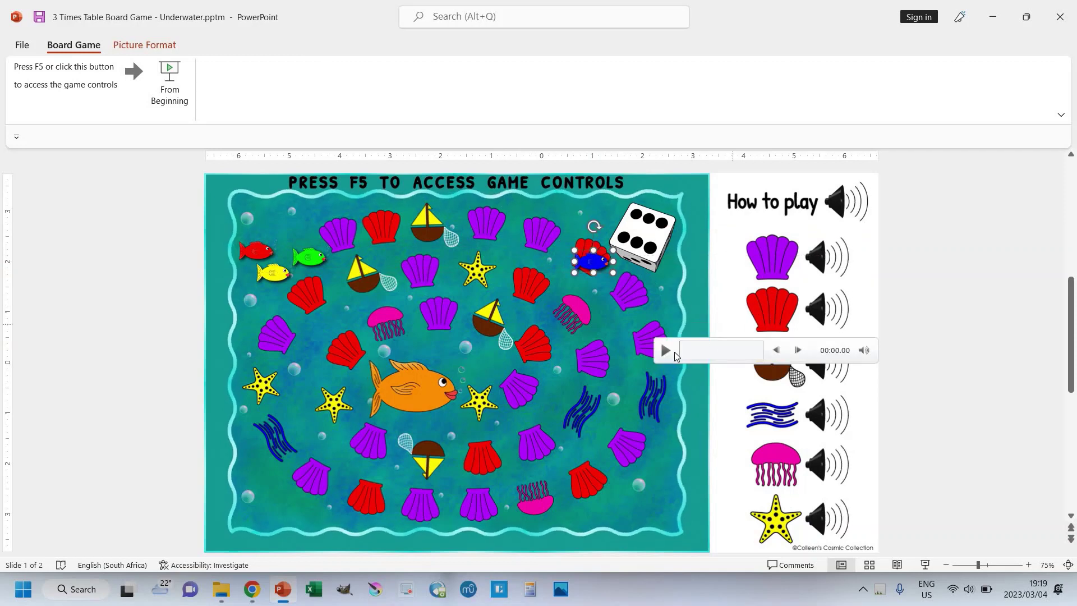
# - Play the red shell's audio rule from its speaker icon
pyautogui.click(665, 351)
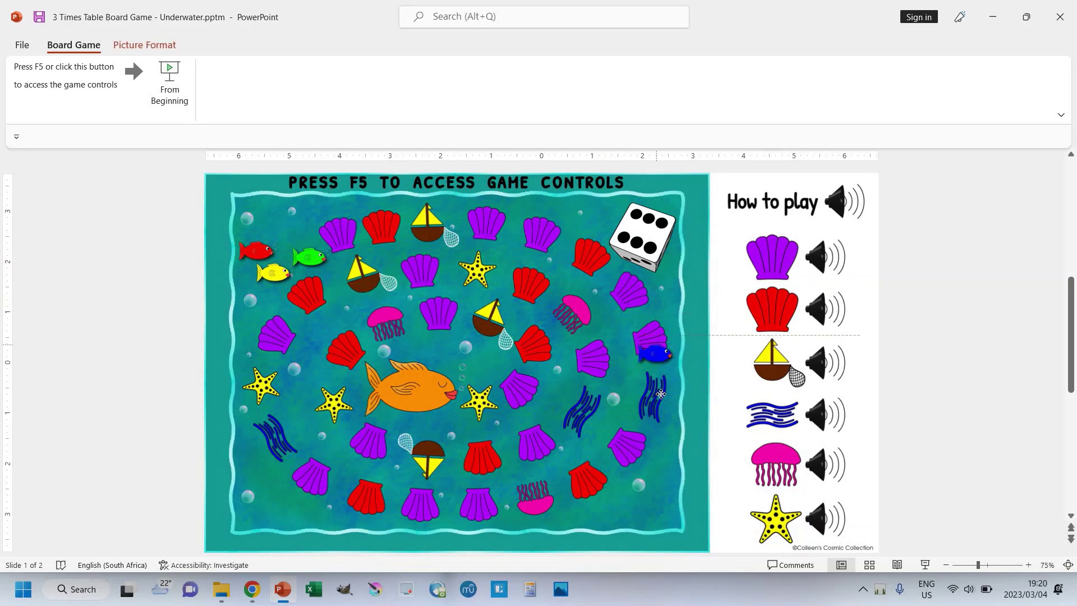
# - Play the wavy seaweed rule sound and move the blue fish to the bottom red shell
pyautogui.click(775, 418)
pyautogui.click(669, 444)
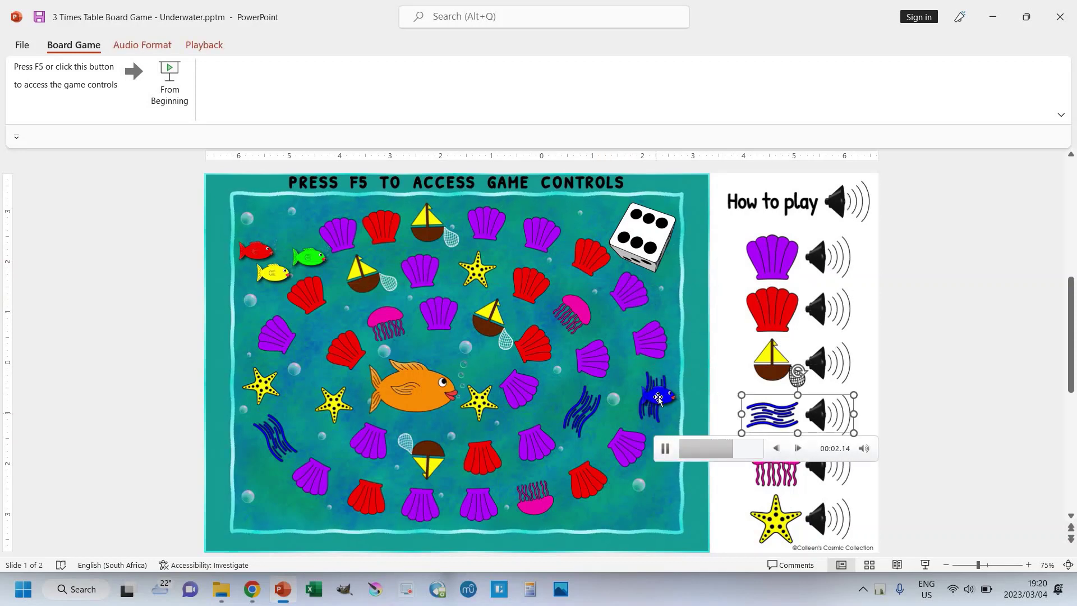
pyautogui.moveTo(659, 399); pyautogui.dragTo(585, 479)
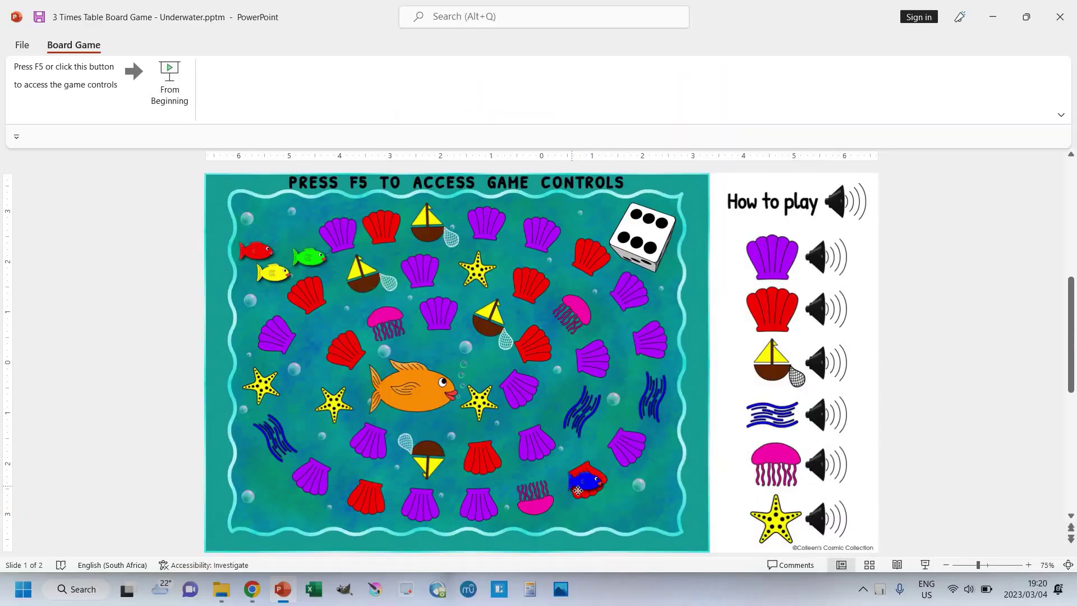
# - Put the blue fish on the bottom purple shell and play the purple shell rule sound
pyautogui.click(482, 509)
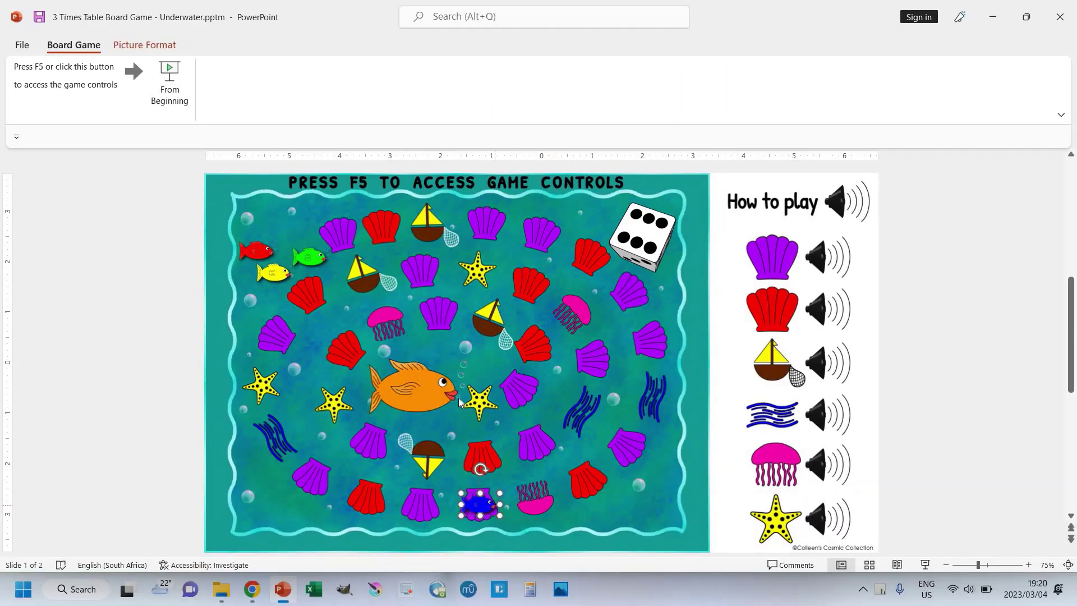
pyautogui.click(666, 299)
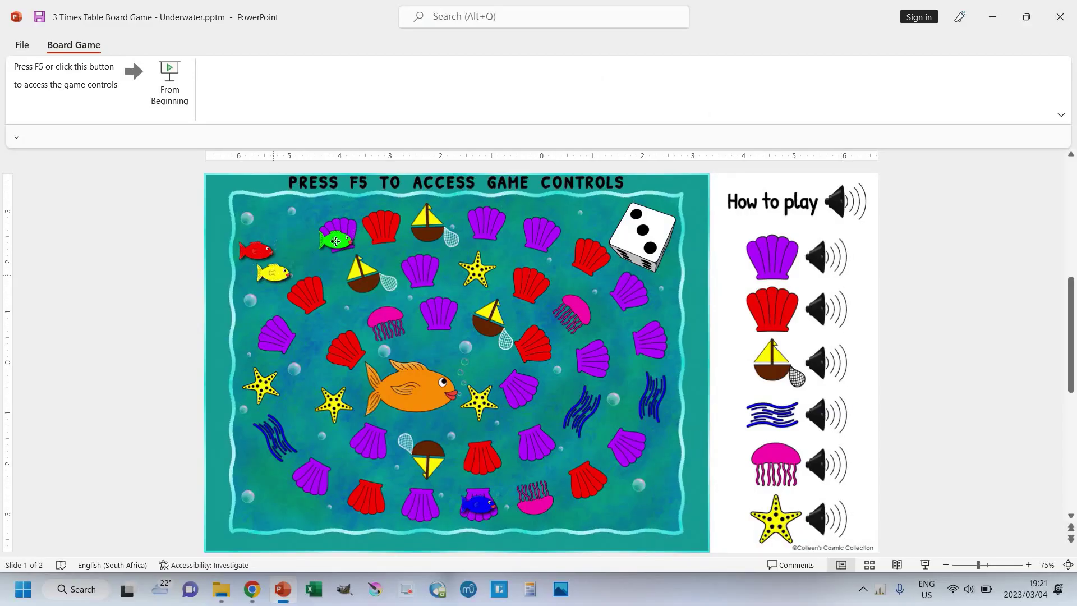
# - Land the yellow fish on the sailboat, play its rule sound, and return it to the red shell
pyautogui.moveTo(427, 230); pyautogui.dragTo(427, 228)
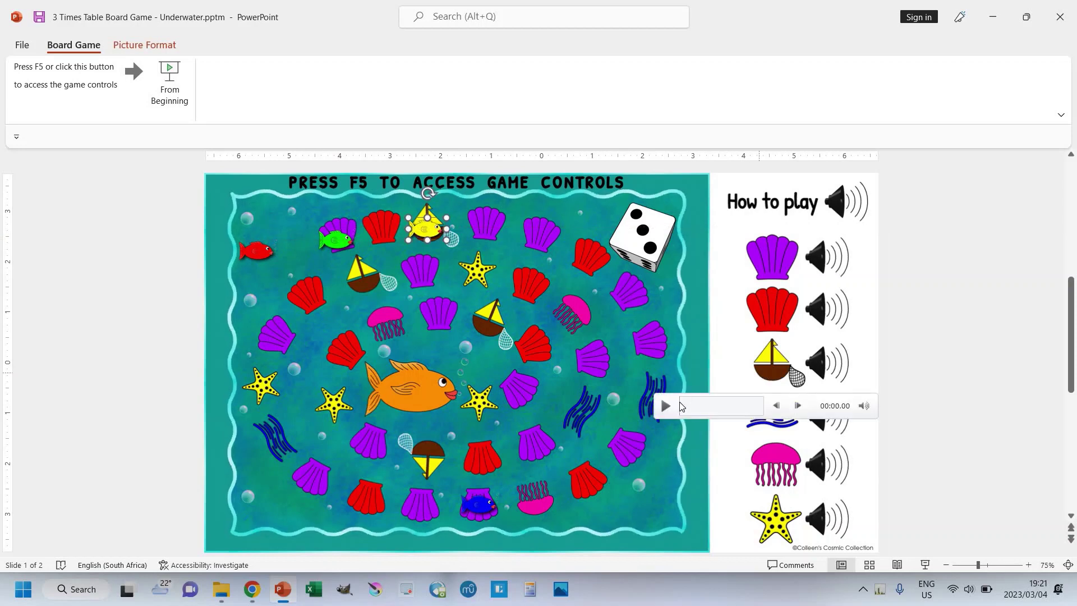
pyautogui.click(664, 406)
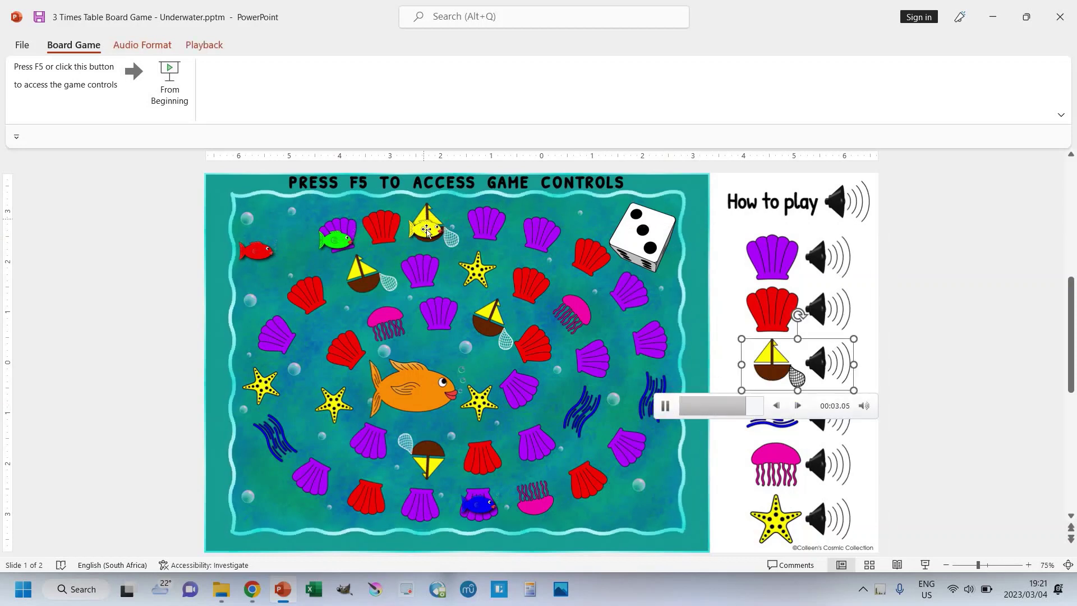
pyautogui.moveTo(427, 229); pyautogui.dragTo(386, 227)
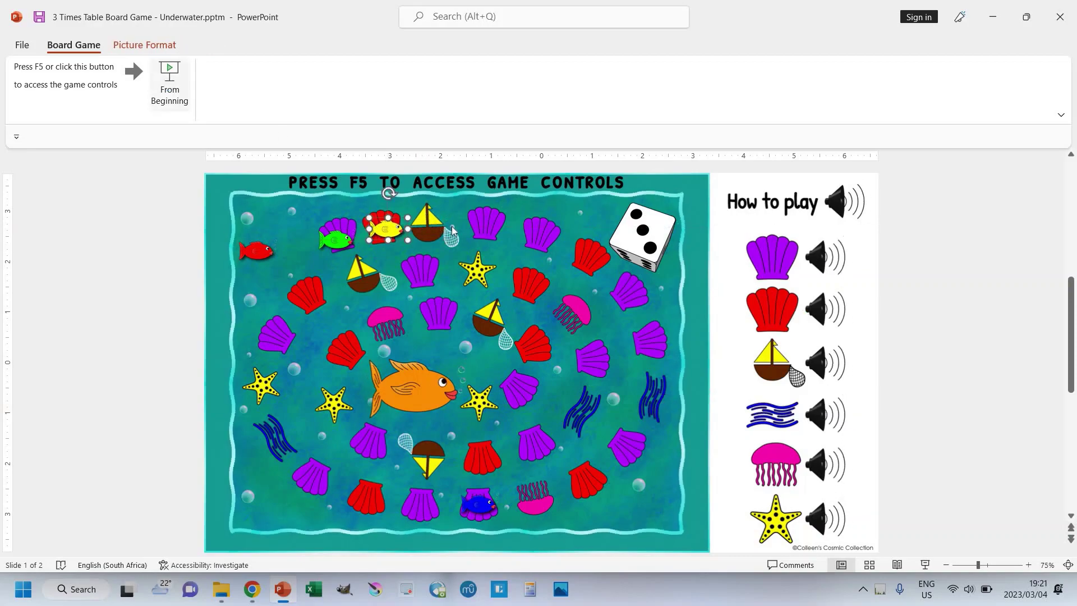